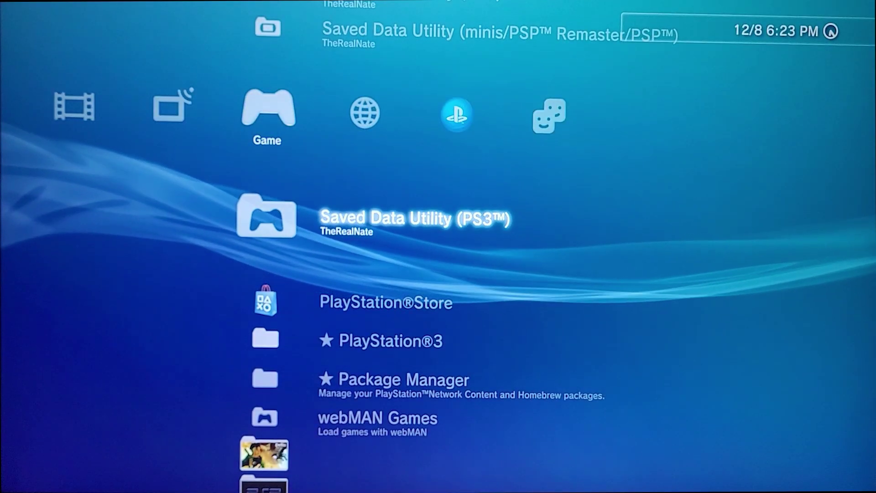
- Go to webMAN Games > PLAYSTATION®3 and mount the Ratchet & Clank: All 4 One ISO
key("Down")
key("Down")
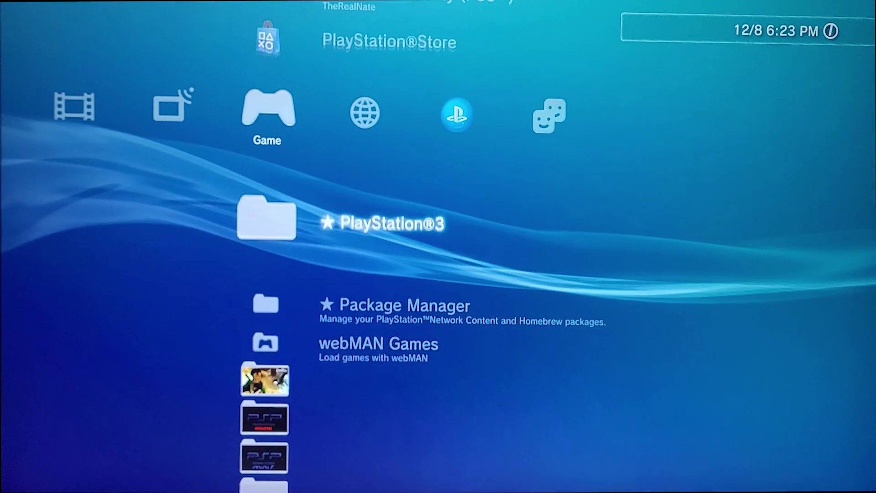
key("Down")
key("Down")
key("Return")
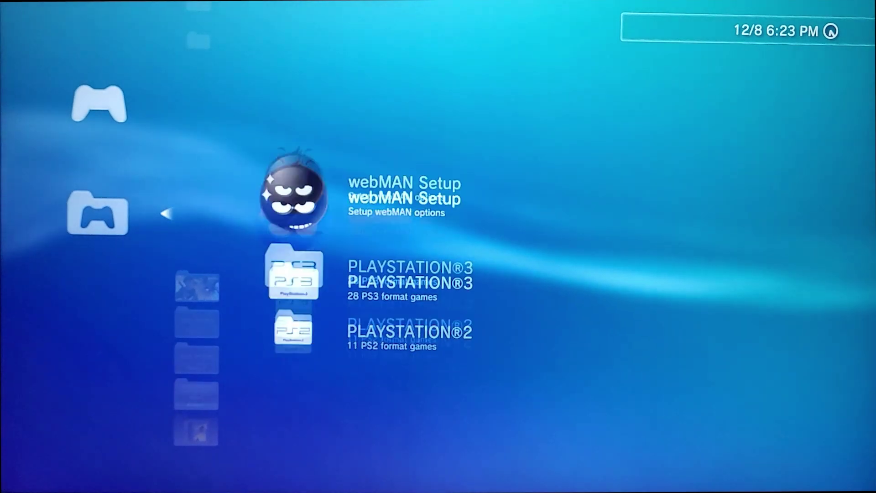
key("Down")
key("Return")
key("Down")
key("Down")
key("Down")
key("Down")
key("Down")
key("Down")
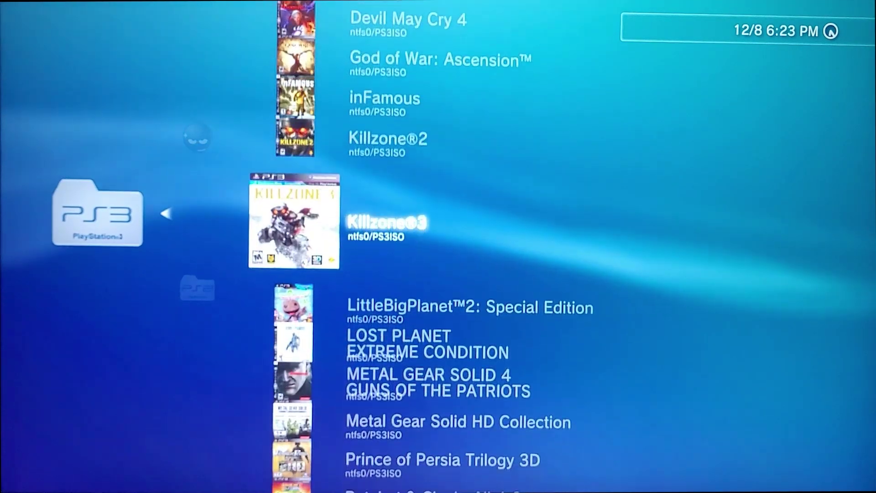
key("Down")
key("Down")
key("Down")
key("Down")
key("Down")
key("Down")
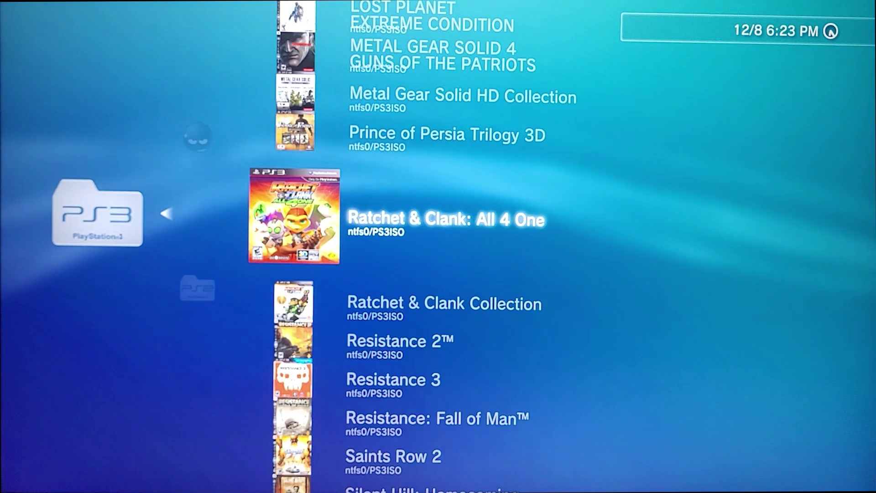
key("Return")
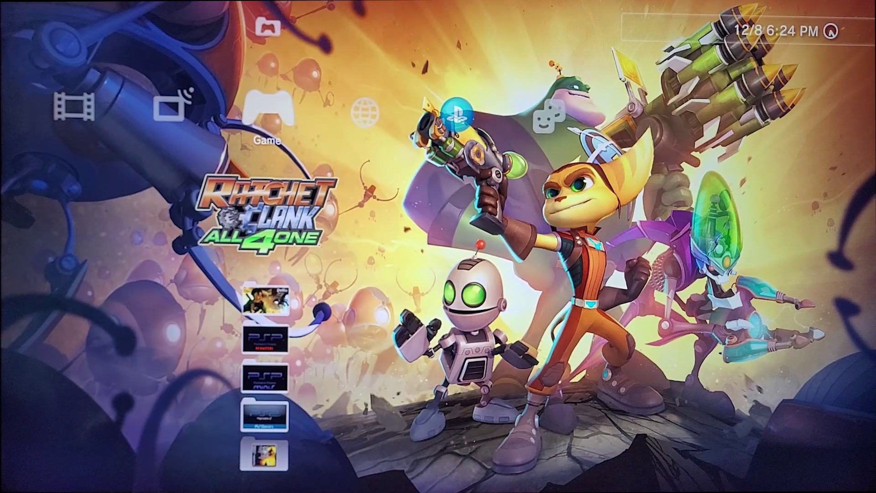
- Start the mounted Ratchet & Clank: All 4 One from the Game column
key("Return")
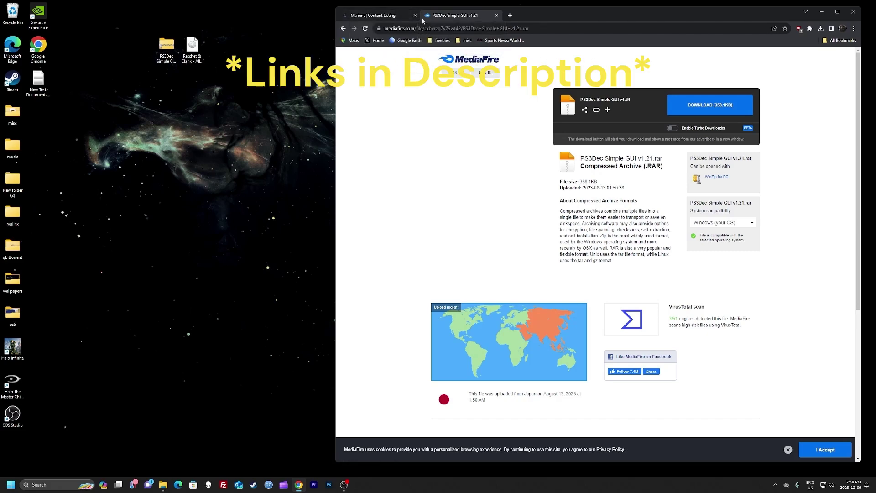
- Switch Chrome to the Myrient PlayStation 3 disc keys listing filtered by 'ratchet'
left_click(384, 15)
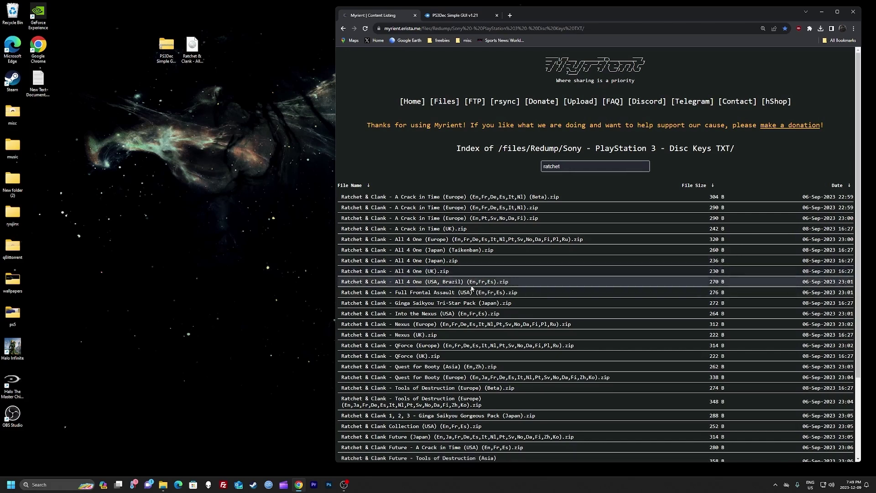
- Download the All 4 One (USA, Brazil) disc key zip to the desktop and extract it there with 7-Zip
left_click(450, 282)
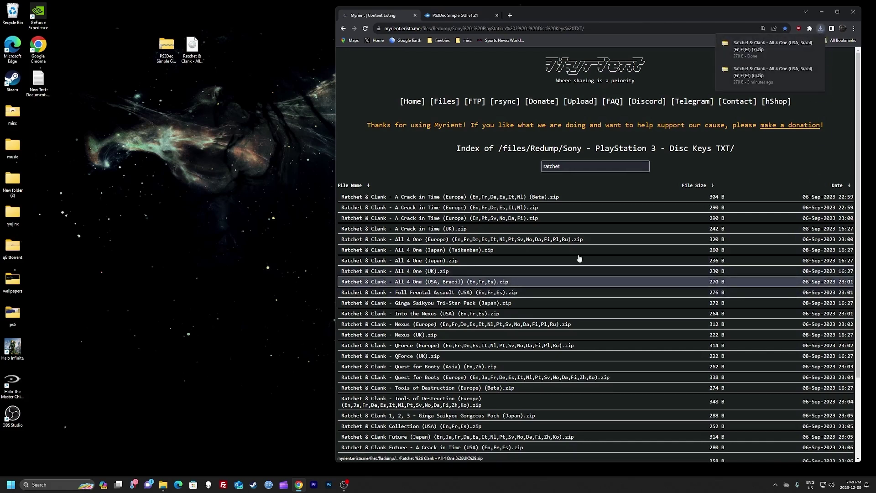
left_click_drag(771, 47, 247, 187)
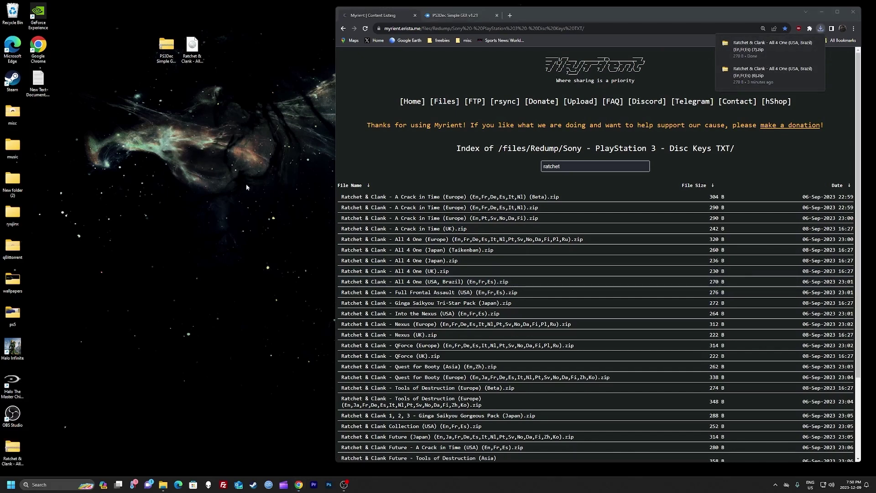
left_click_drag(13, 445, 163, 217)
right_click(162, 218)
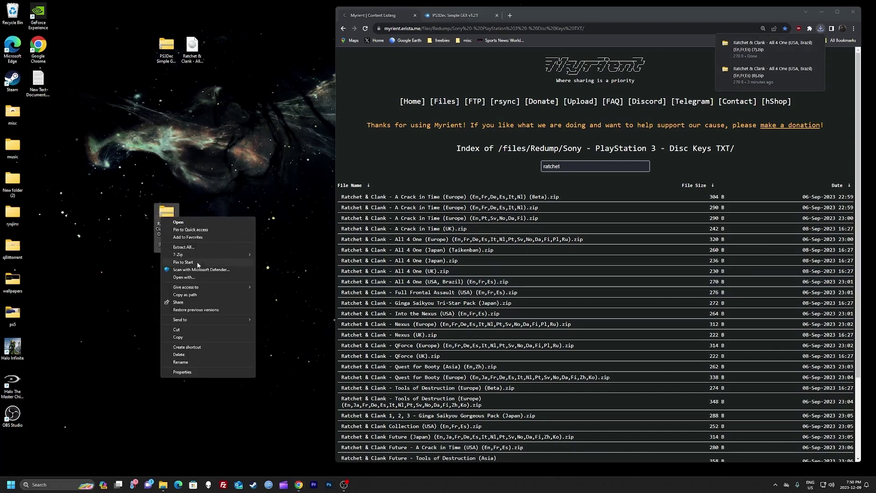
left_click(292, 279)
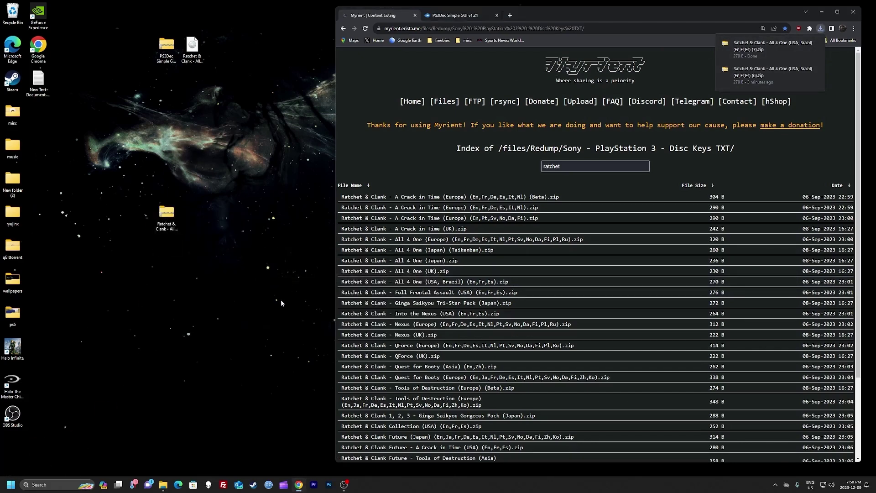
- Place the extracted .dkey file beside the PS3Dec archive and move the zip bottom-left
left_click_drag(13, 449, 218, 46)
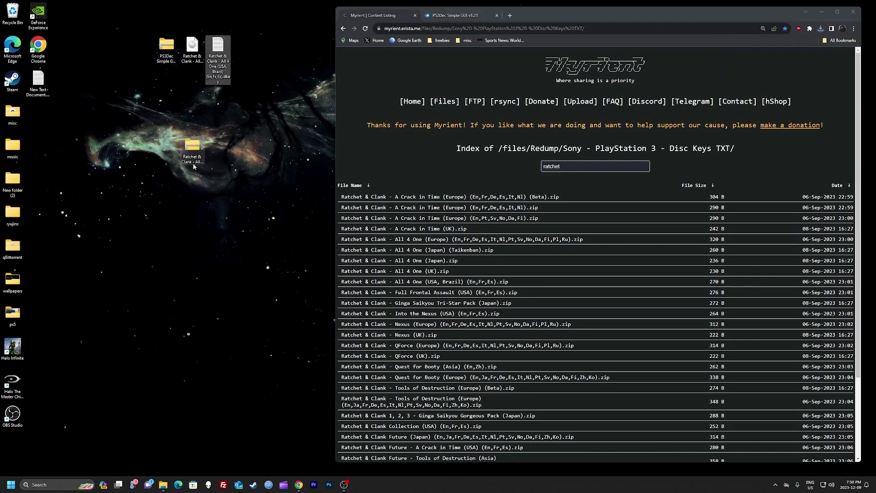
left_click_drag(192, 151, 19, 440)
left_click_drag(218, 45, 139, 50)
left_click(239, 46)
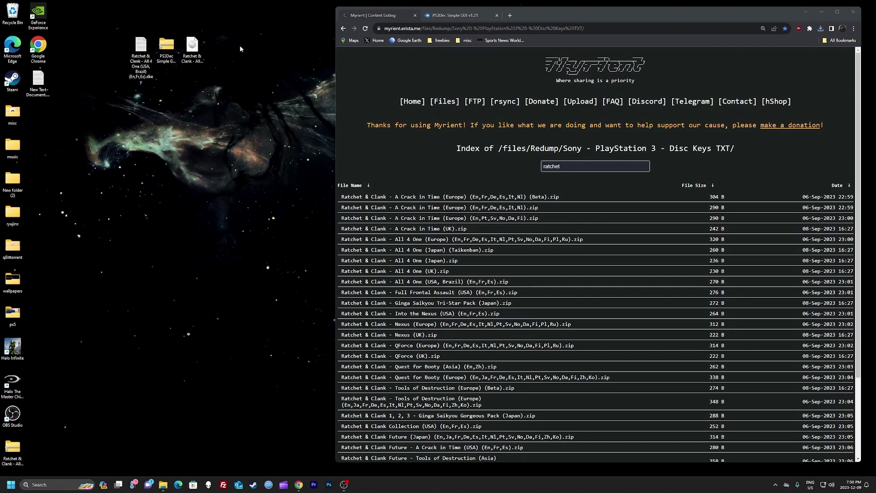
- Extract the PS3Dec Simple GUI v1.21 rar to its own folder and open that folder
right_click(163, 47)
mouse_move(205, 84)
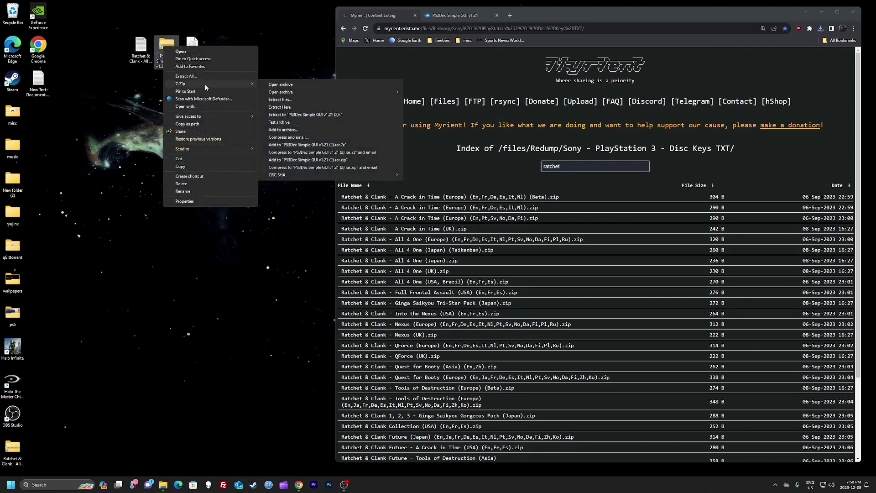
left_click(342, 115)
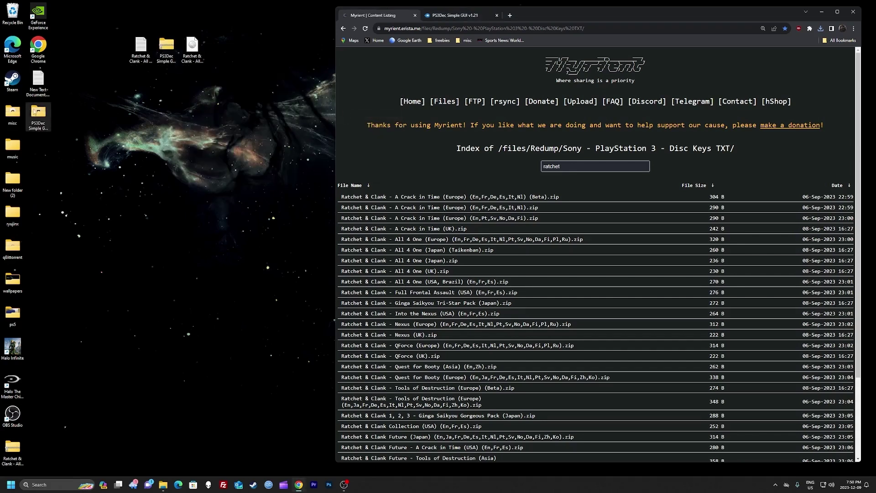
left_click_drag(163, 49, 38, 117)
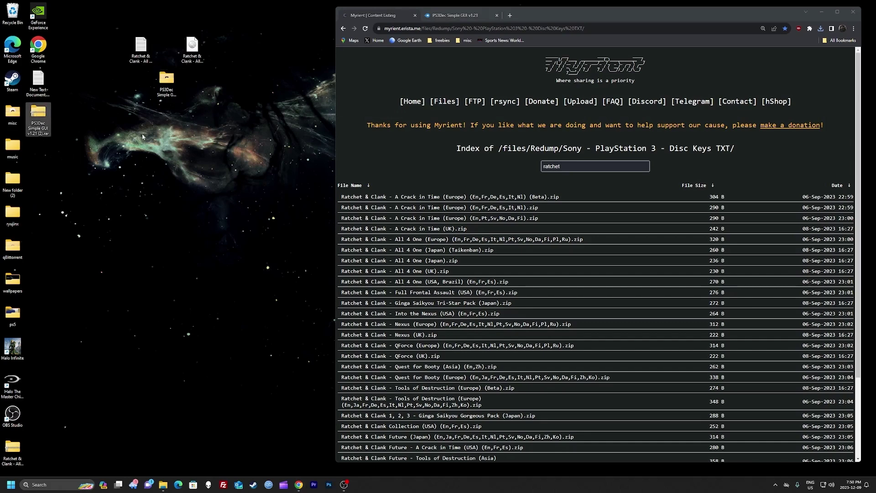
left_click_drag(166, 82, 157, 51)
double_click(166, 46)
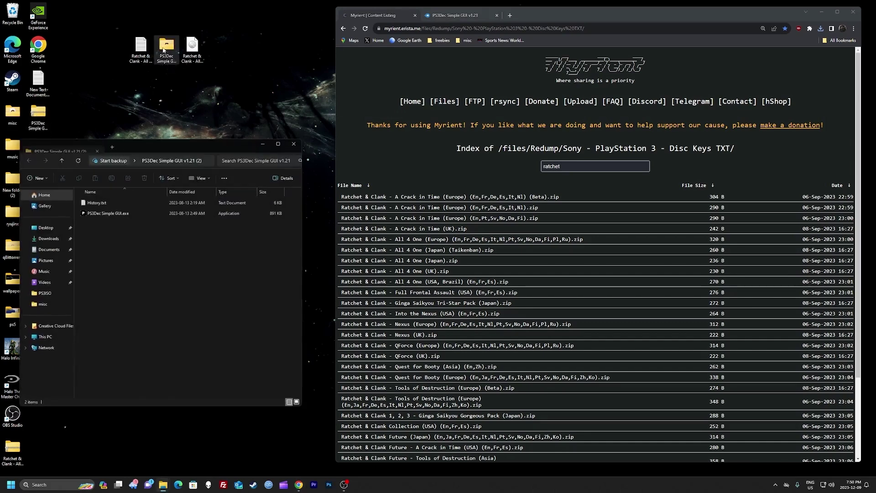
left_click_drag(164, 144, 184, 135)
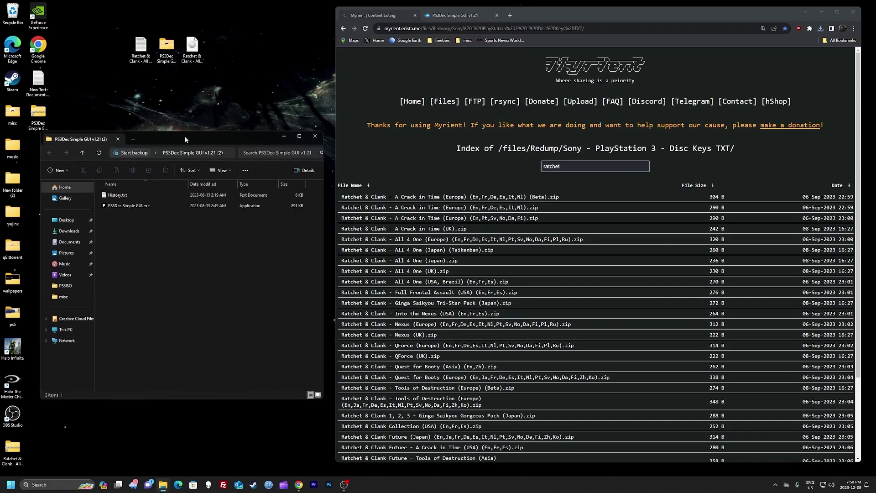
- Launch PS3Dec Simple GUI.exe and position its window over the program folder
double_click(164, 204)
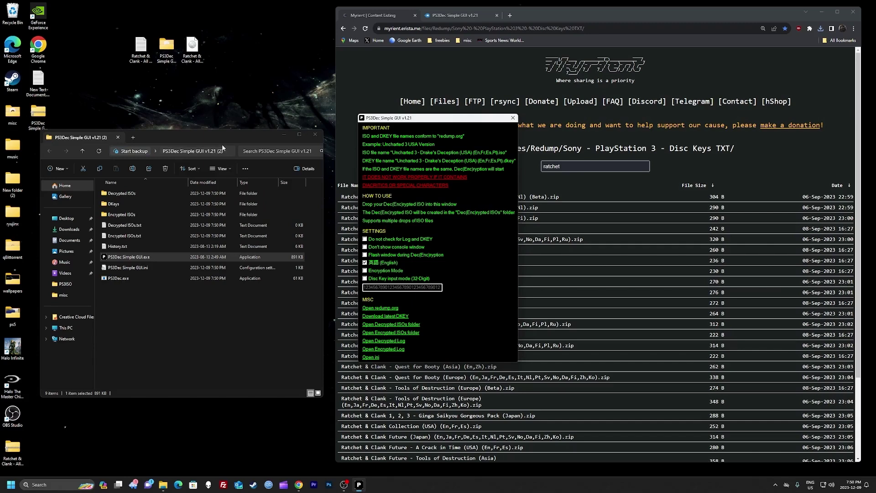
left_click_drag(412, 122, 208, 171)
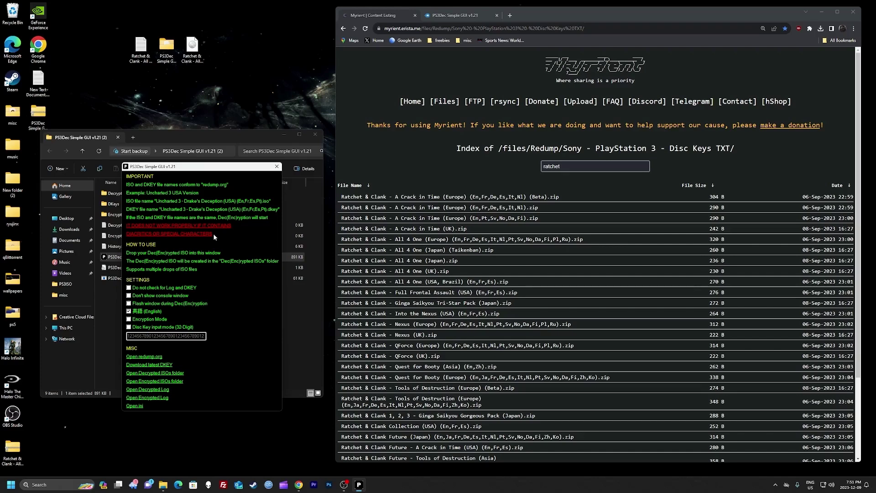
- Move the All 4 One .dkey into DKeys and drop the Ratchet & Clank ISO onto PS3Dec
left_click_drag(212, 169, 490, 150)
left_click(141, 48)
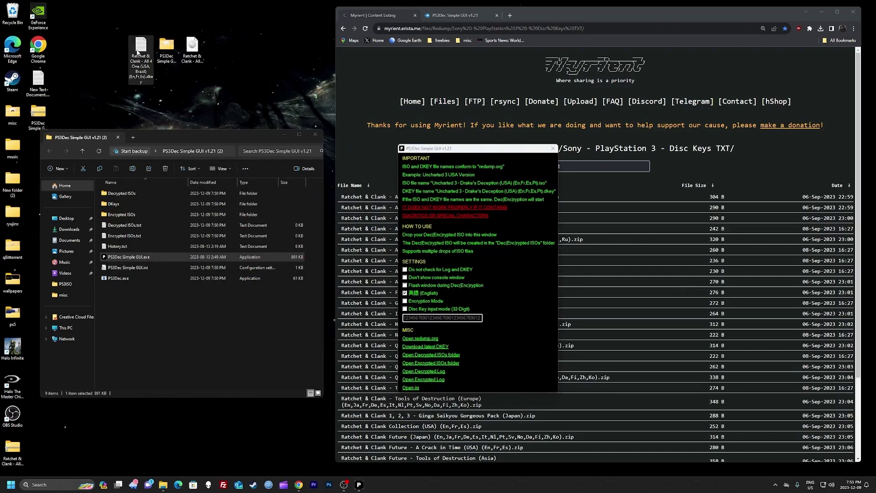
left_click_drag(141, 55, 135, 206)
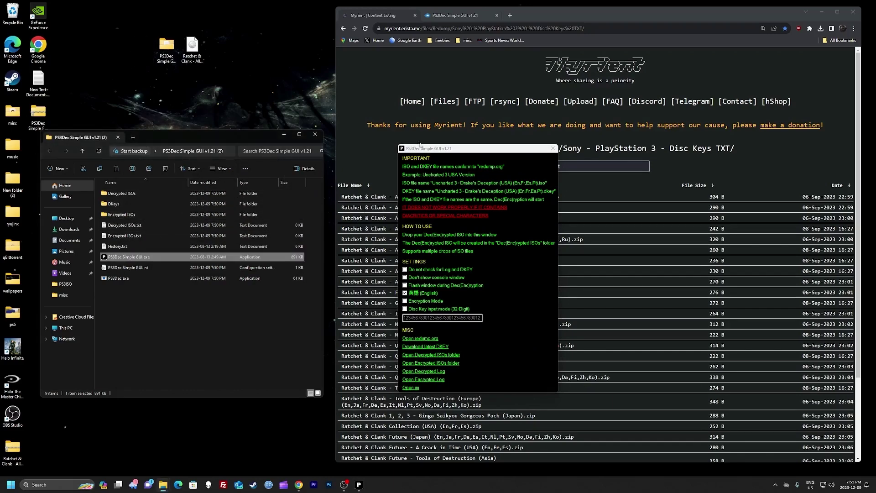
left_click_drag(445, 148, 158, 144)
left_click_drag(192, 46, 200, 236)
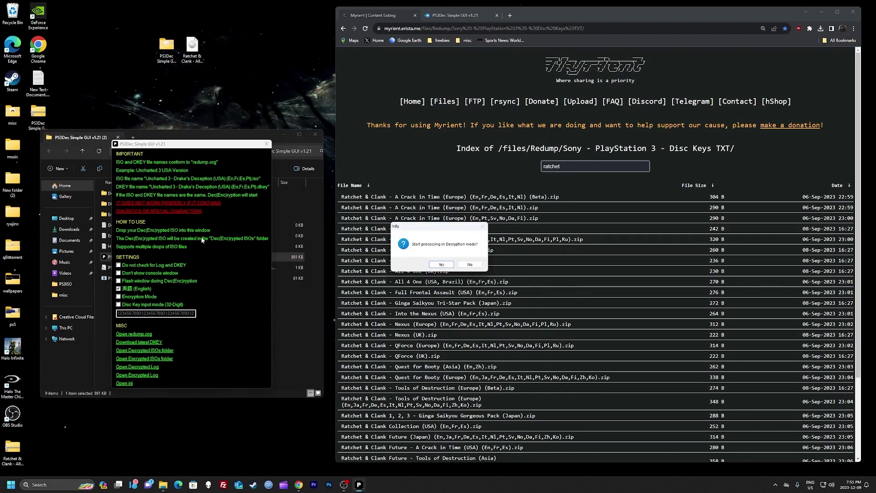
- Confirm Decryption mode to decrypt the Ratchet & Clank - All 4 One (USA, Brazil) ISO
left_click(441, 265)
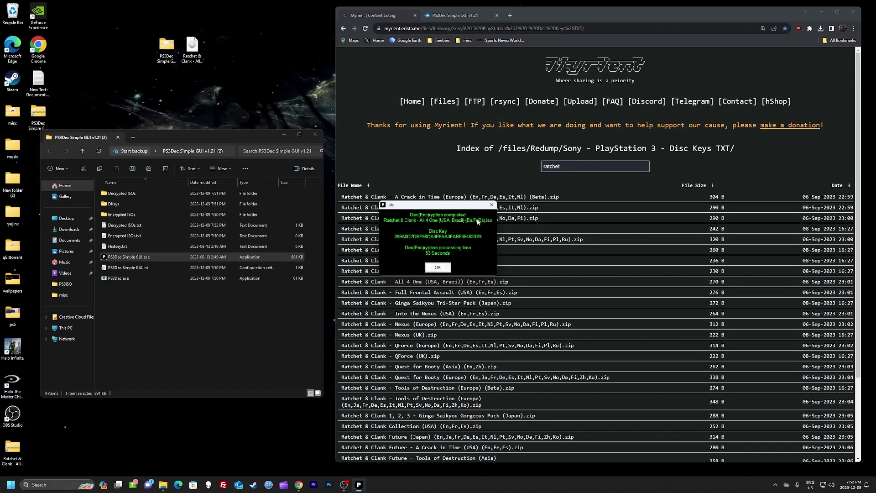
- Dismiss the completion notice, close PS3Dec Simple GUI, and open the Decrypted ISOs folder
left_click(439, 269)
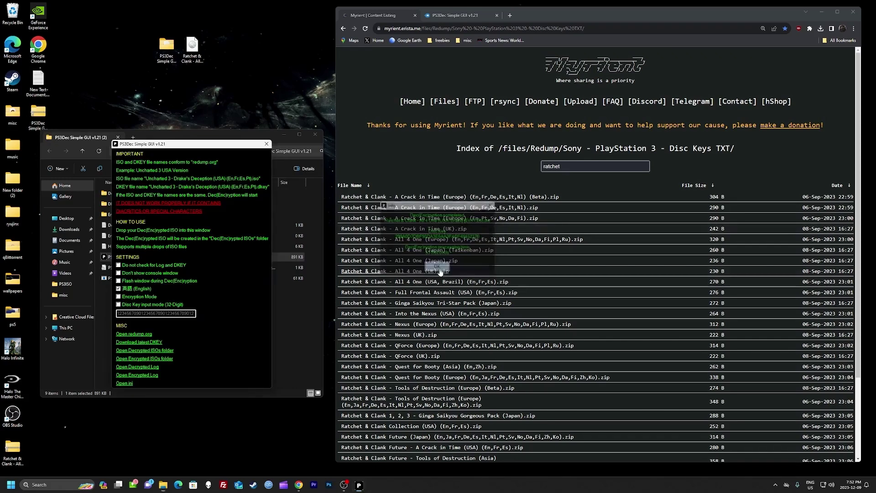
left_click(266, 145)
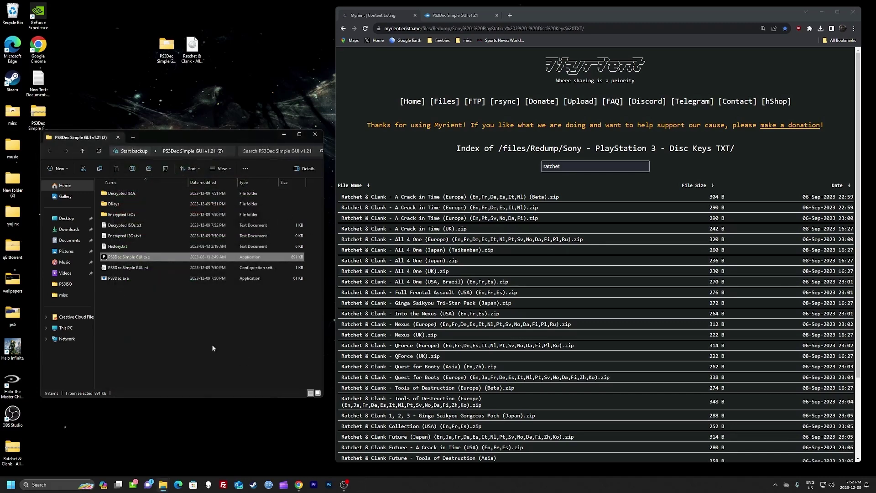
left_click(150, 193)
double_click(149, 193)
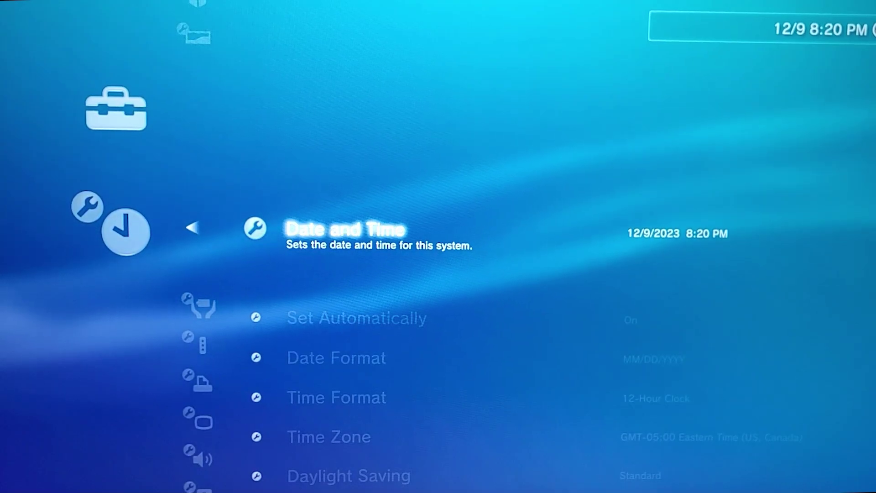
- Exit Date and Time, open webMAN Games in the Game column, then webMAN Setup's prepISO option
key("Escape")
key("Right")
key("Right")
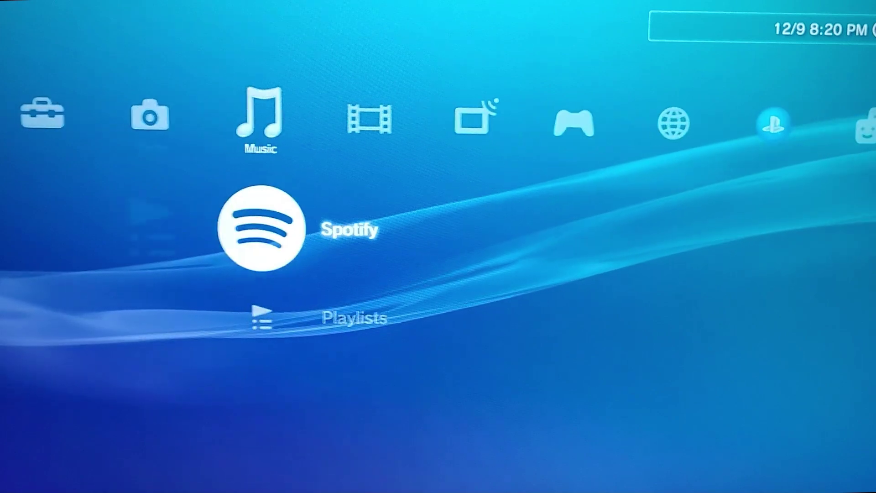
key("Right")
key("Right")
key("Right")
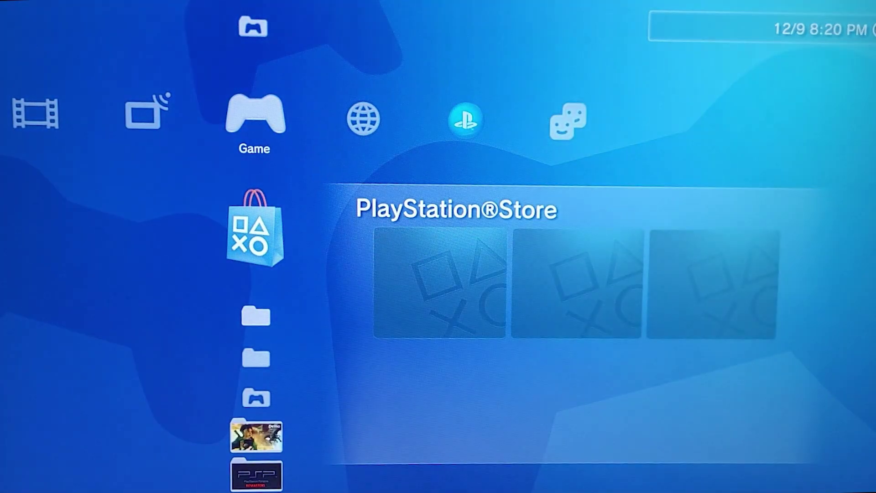
key("Down")
key("Down")
key("Down")
key("Return")
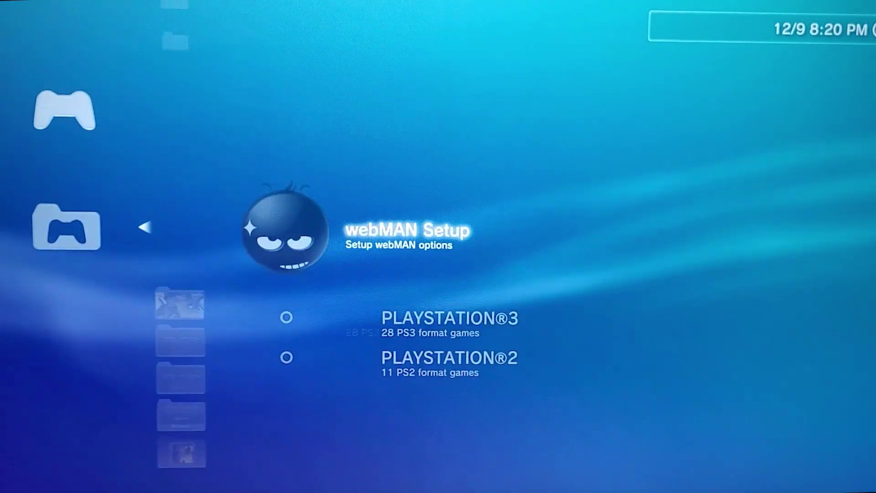
key("Return")
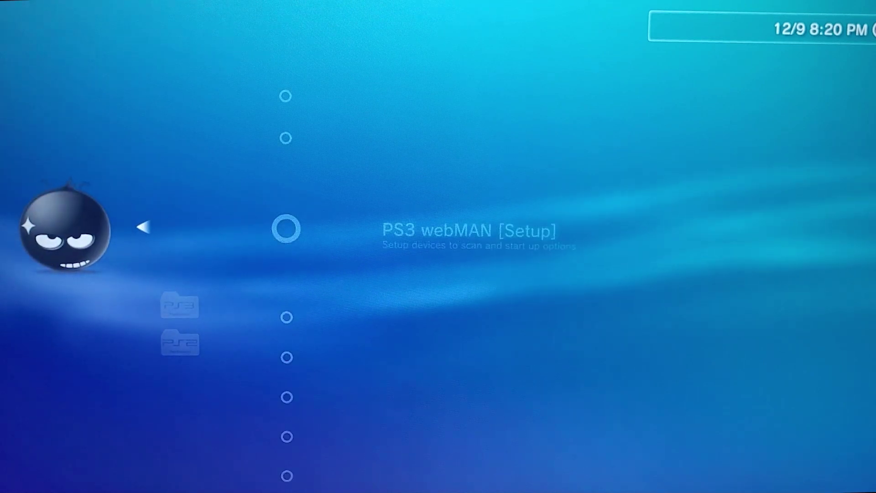
key("Up")
key("Up")
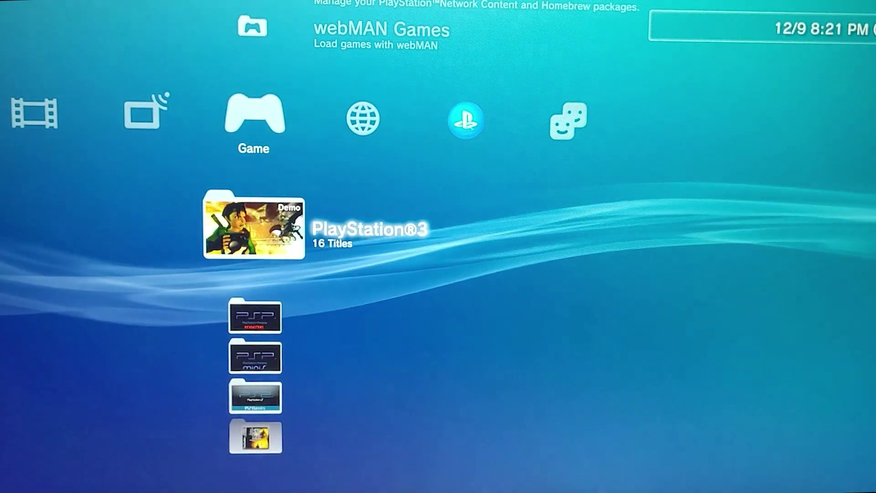
- Mount the Ratchet & Clank: All 4 One ISO from webMAN's PLAYSTATION®3 games list
key("Up")
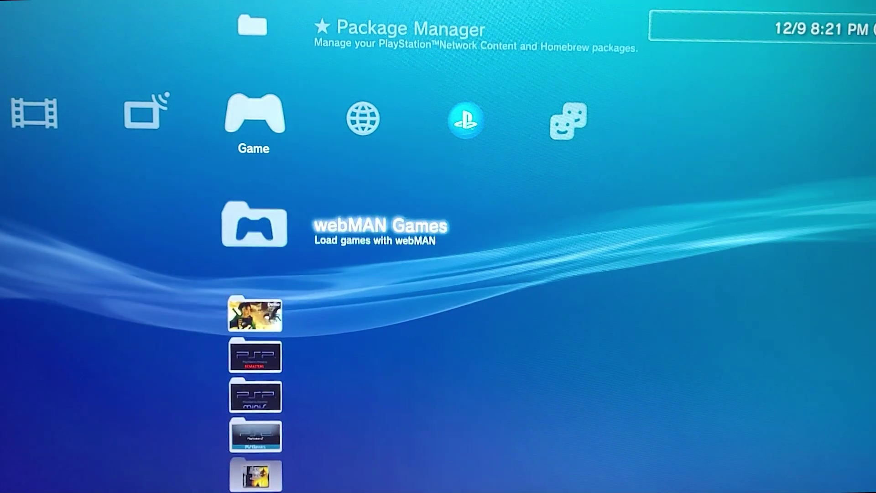
key("Return")
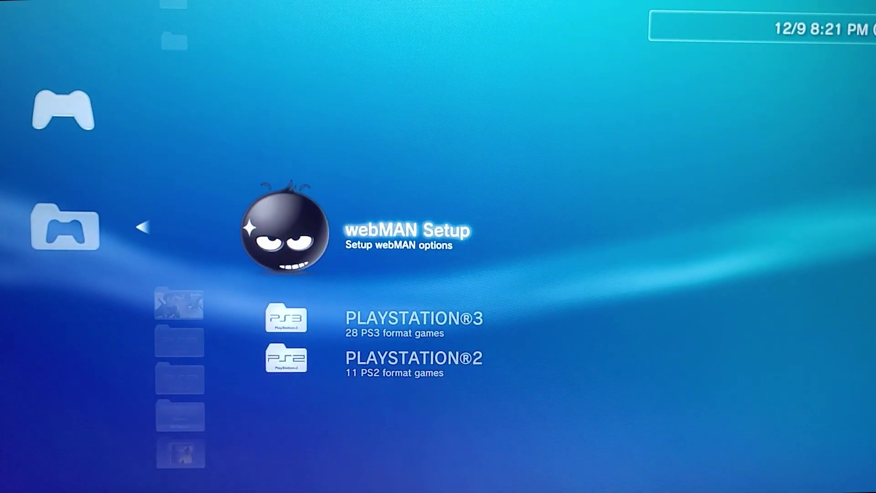
key("Return")
key("Down")
key("Down")
key("Down")
key("Down")
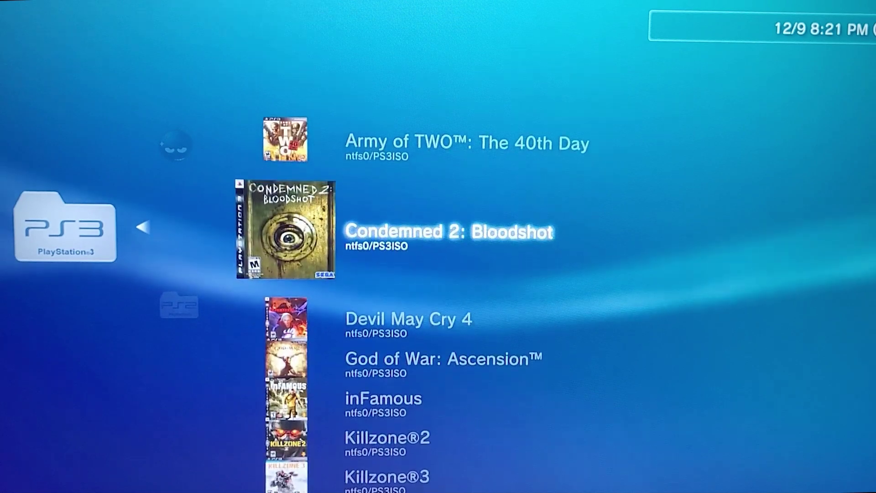
key("Down")
key("Down")
key("Down")
key("Down")
key("Down")
key("Down")
key("Down")
key("Down")
key("Down")
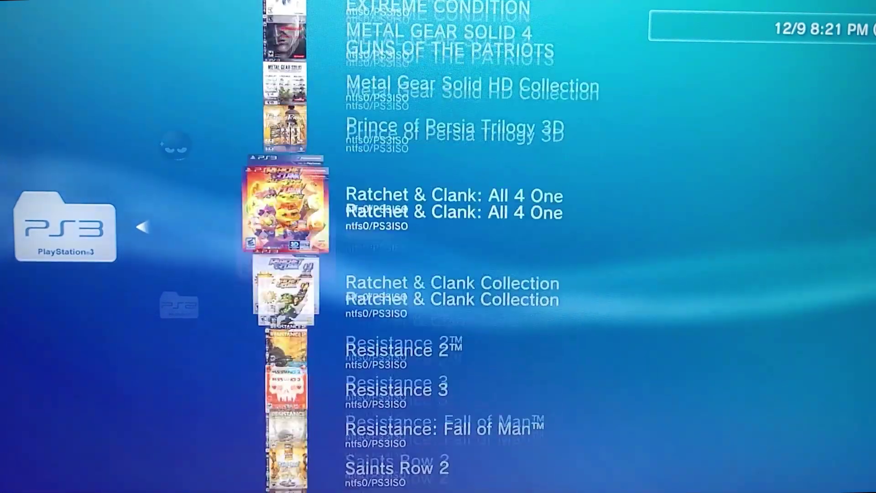
key("Down")
key("Down")
key("Up")
key("Up")
key("Up")
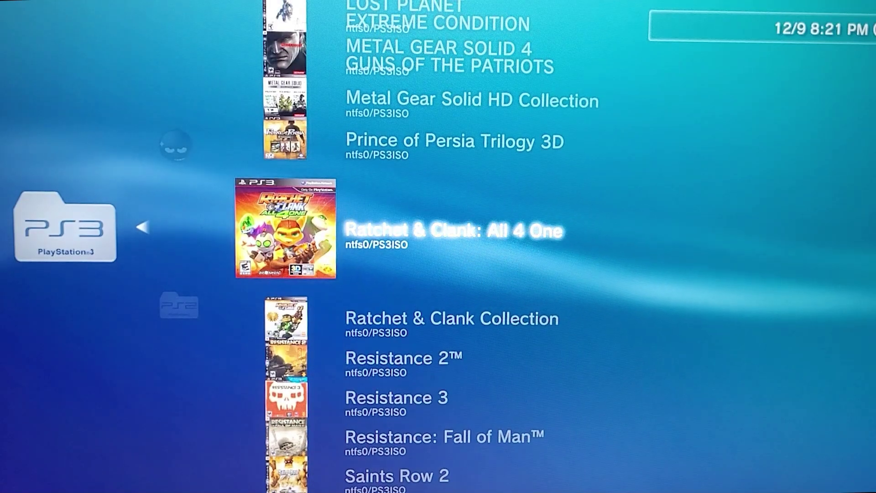
key("Return")
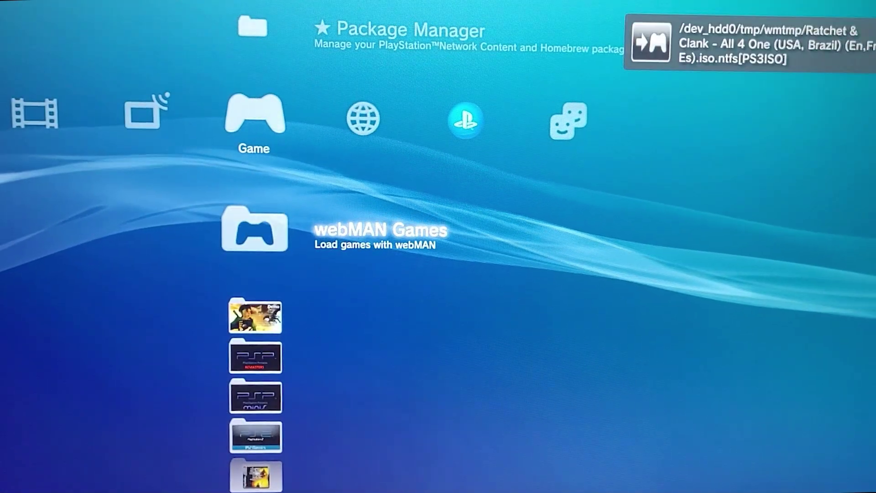